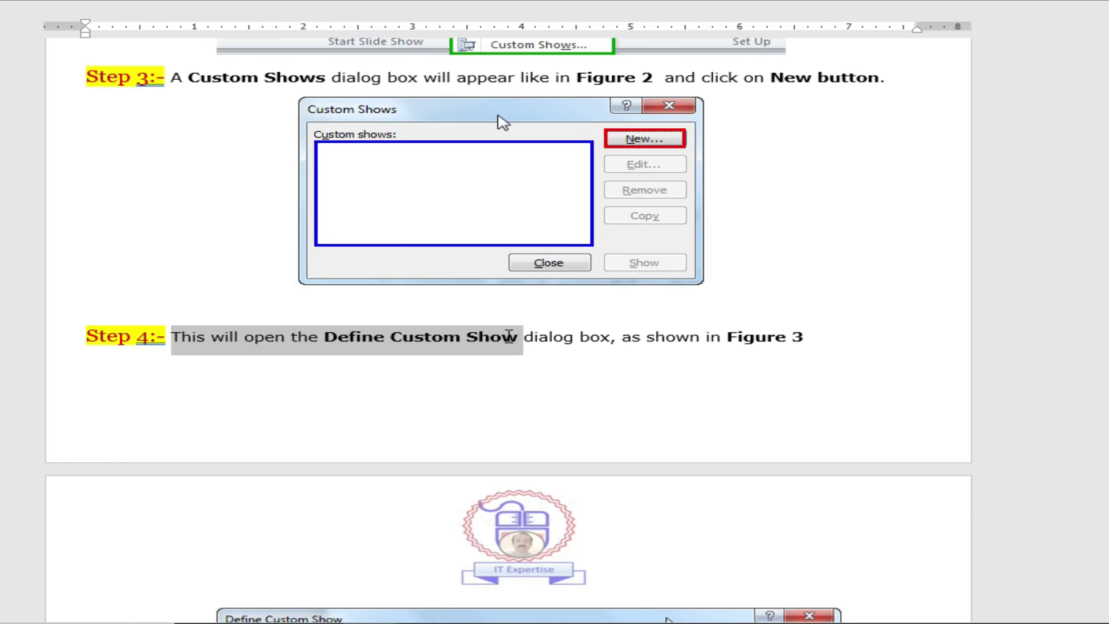
Highlight the Step 4 'Define Custom Show' sentence in the Word tutorial
left_click_drag(509, 336, 511, 343)
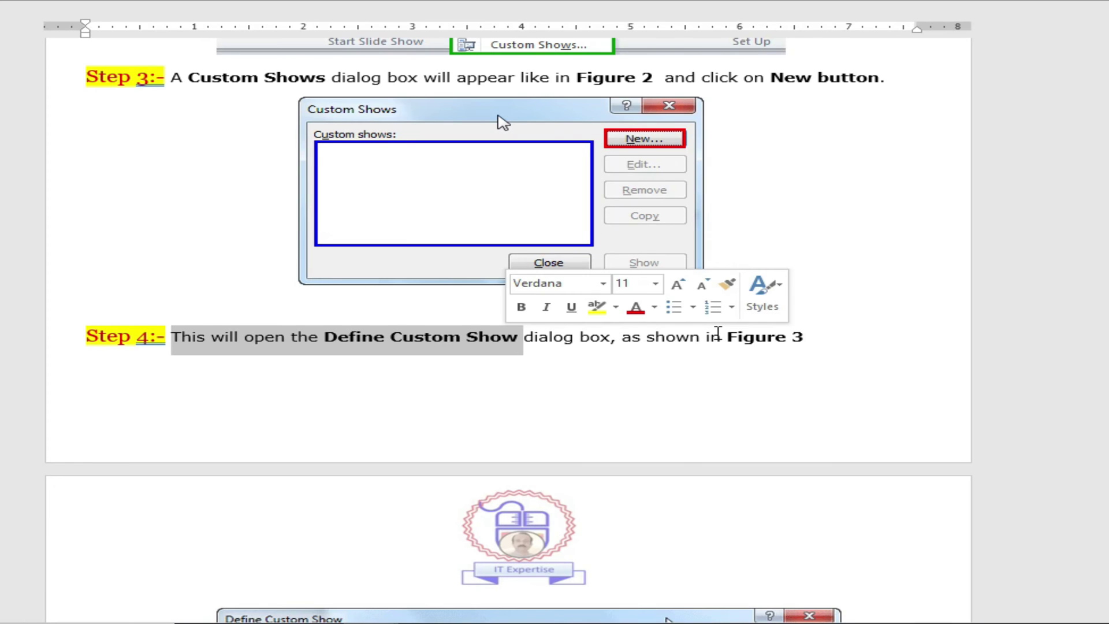
Add the checked slides 1, 3 and 5 to Custom Show 1 and confirm with OK
scroll(718, 334, "down", 3)
scroll(716, 330, "down", 1)
scroll(651, 332, "down", 2)
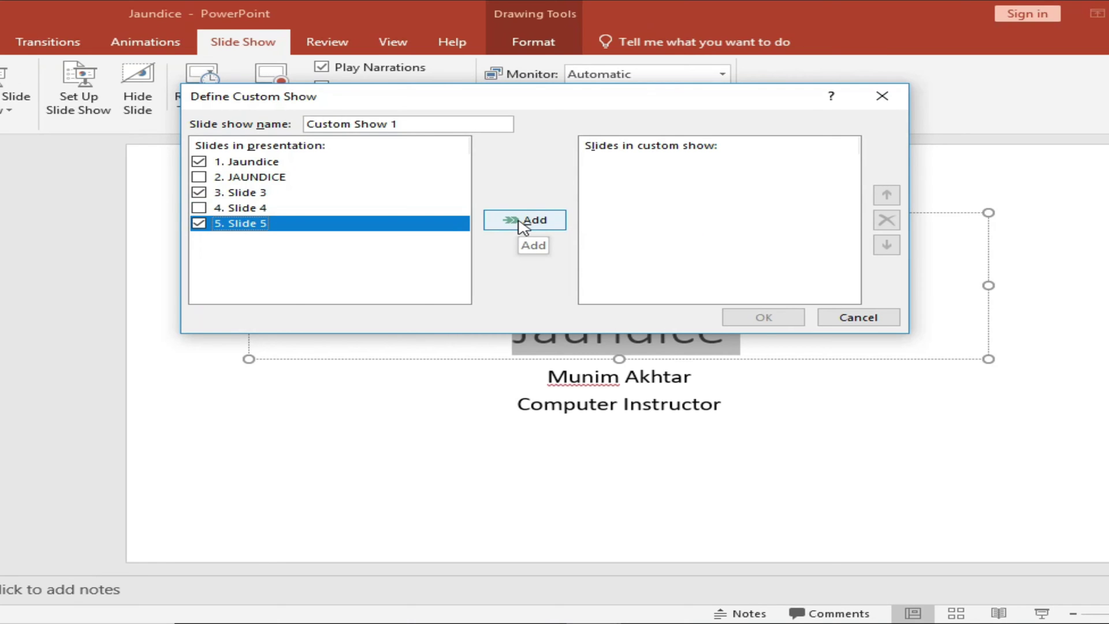
left_click(523, 222)
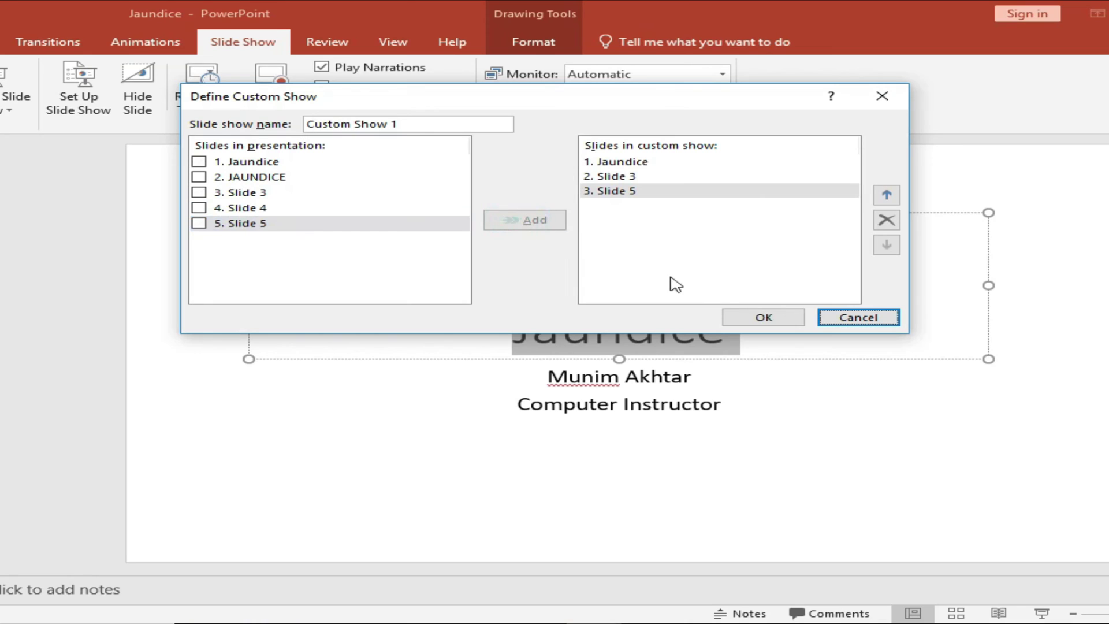
left_click(764, 318)
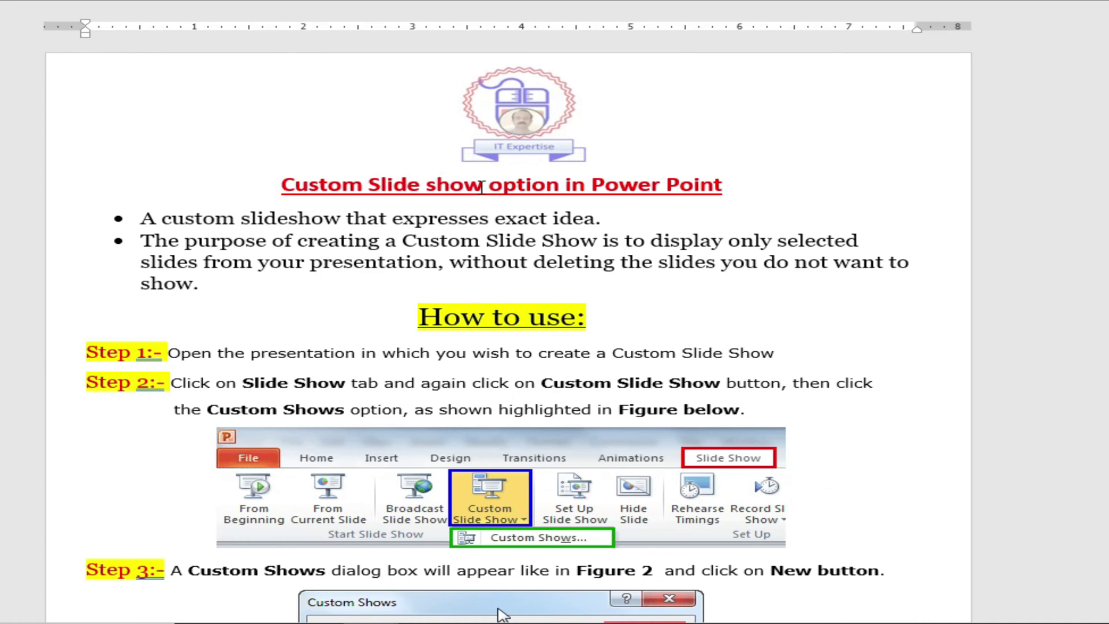
left_click_drag(143, 217, 604, 220)
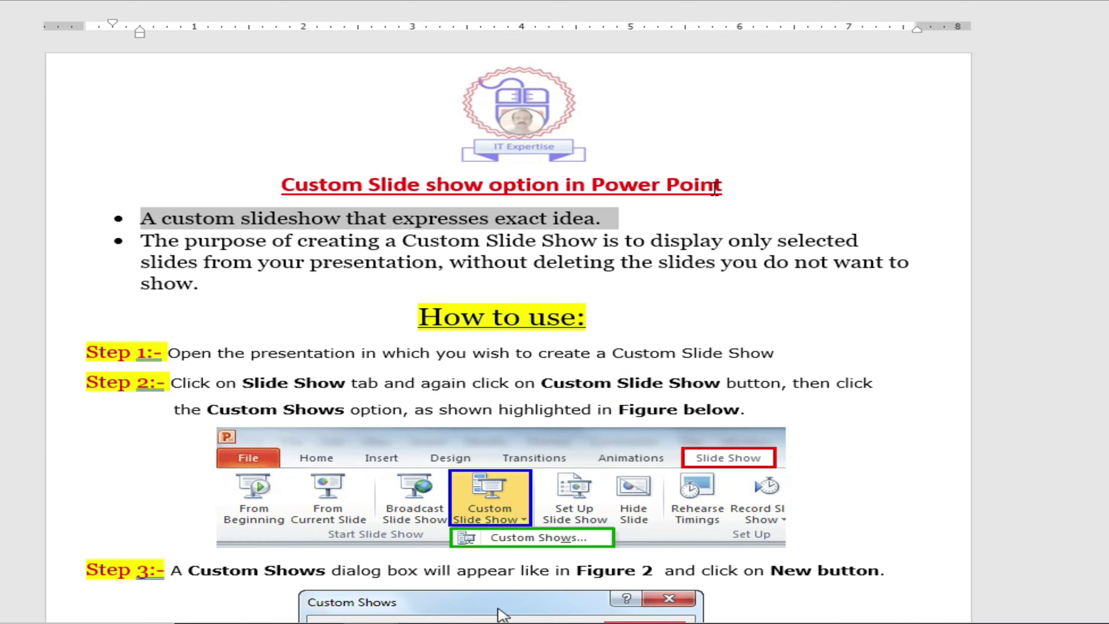
mouse_move(386, 240)
left_mouse_down()
mouse_move(730, 241)
mouse_move(140, 269)
mouse_move(438, 264)
left_mouse_up()
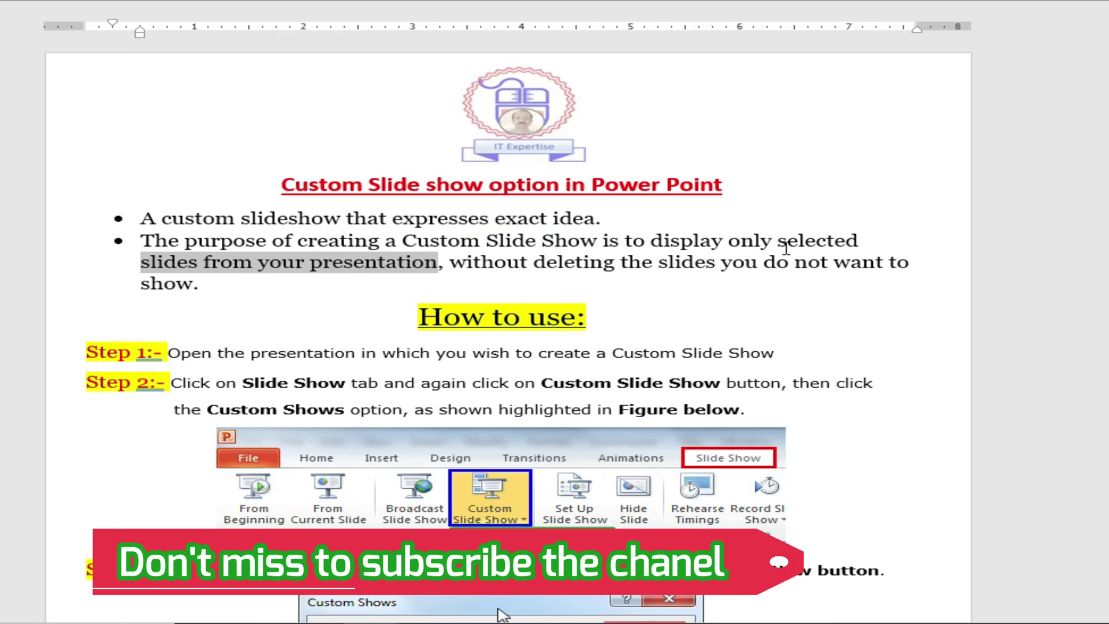
mouse_move(477, 264)
left_mouse_down()
mouse_move(837, 269)
mouse_move(594, 292)
left_mouse_up()
left_click(646, 239)
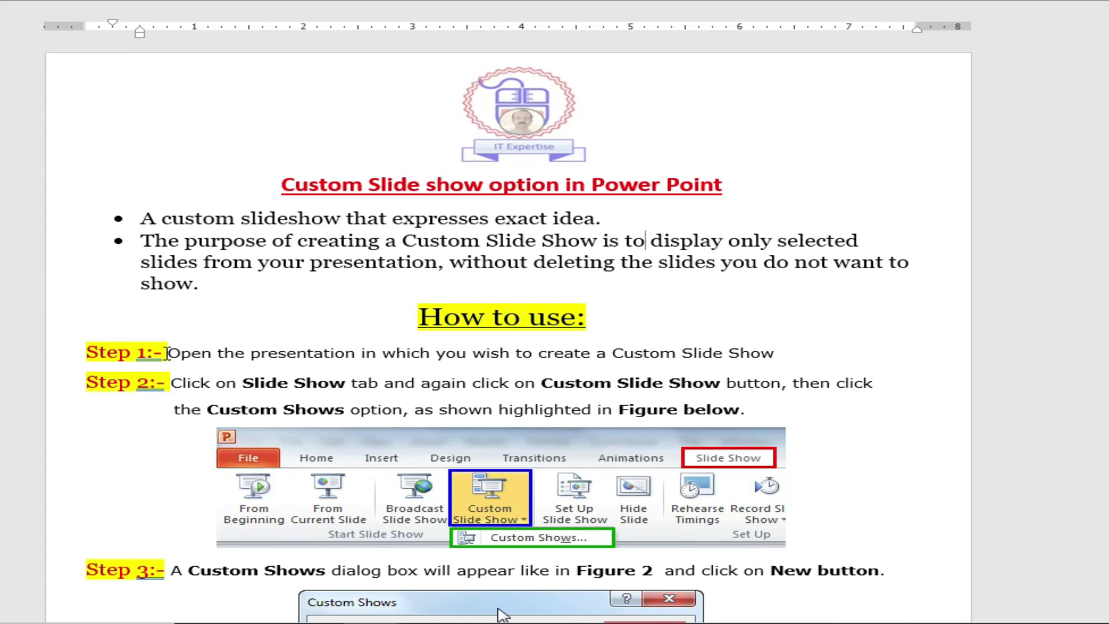
left_click_drag(167, 352, 340, 342)
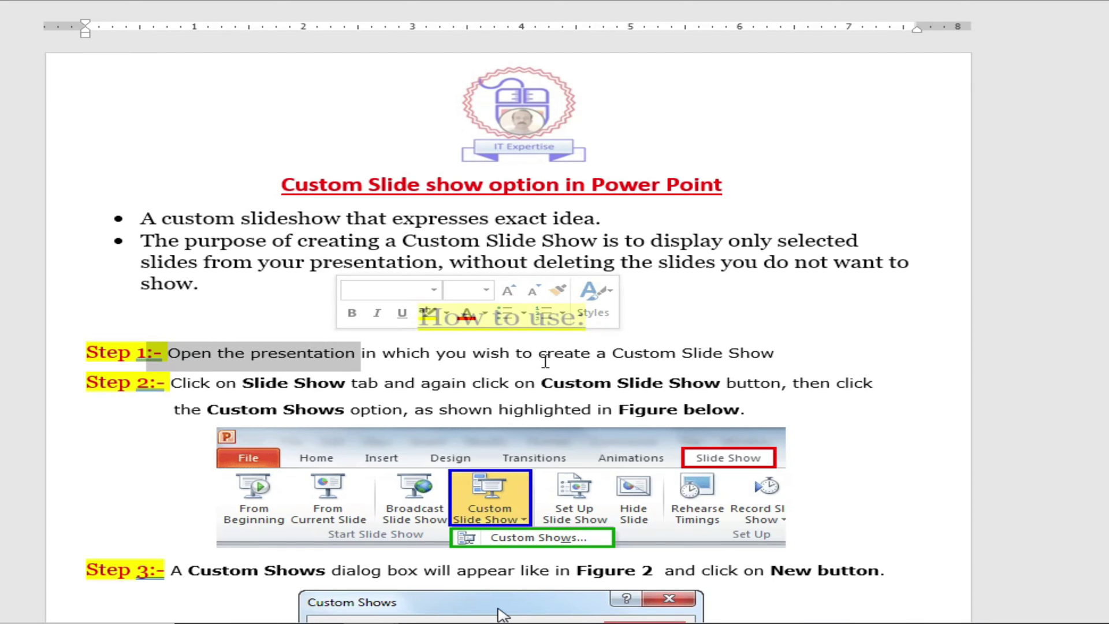
scroll(508, 341, "down", 3)
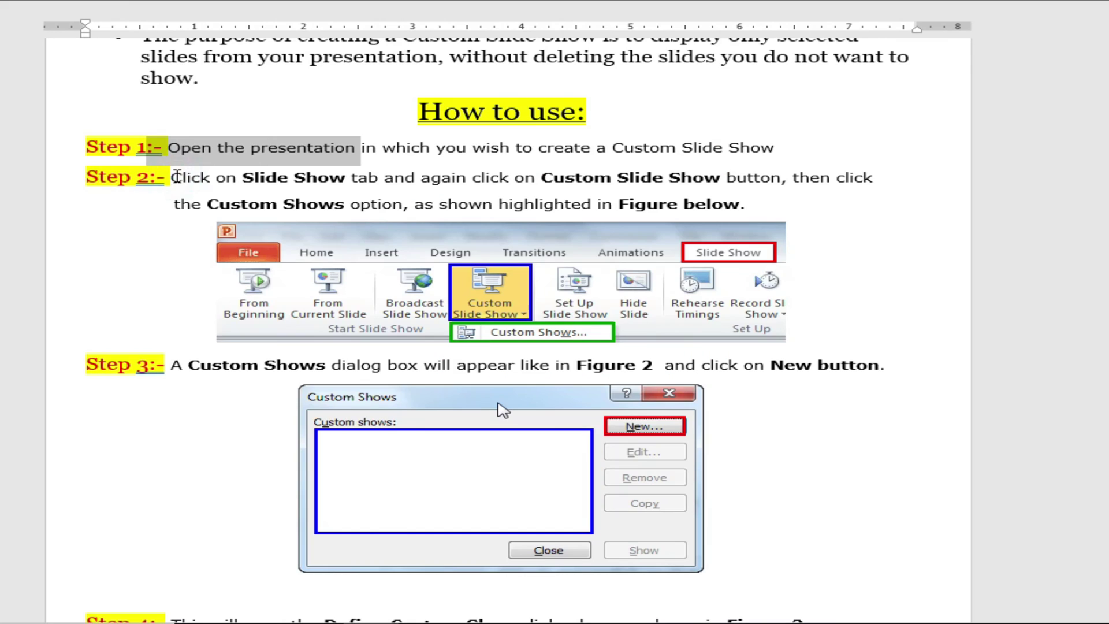
left_click_drag(185, 177, 317, 175)
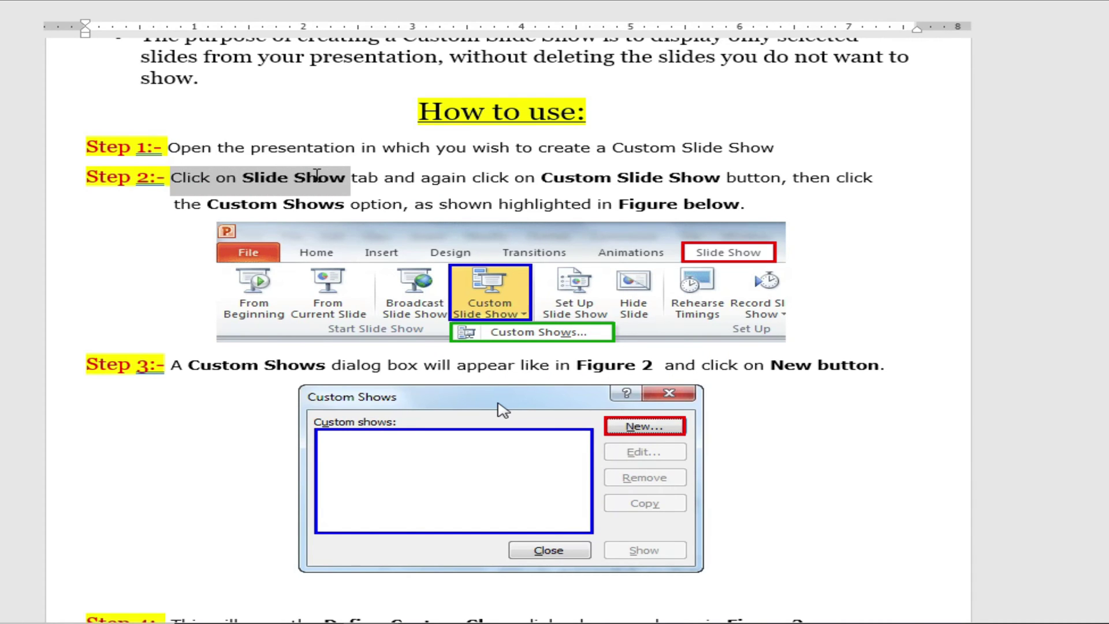
left_click_drag(515, 177, 751, 175)
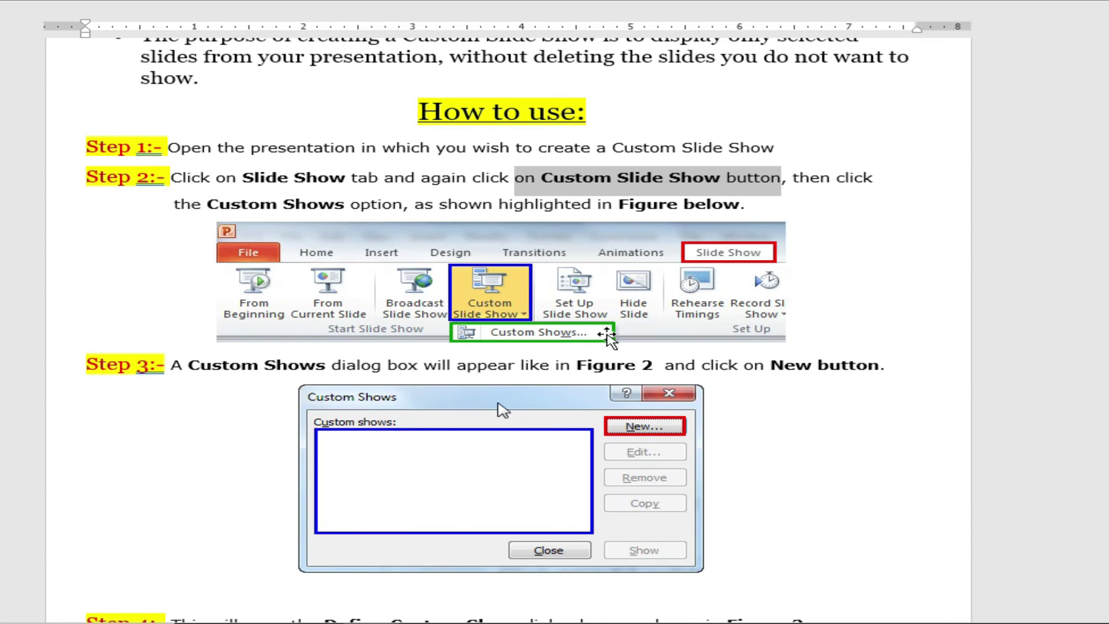
scroll(585, 309, "down", 1)
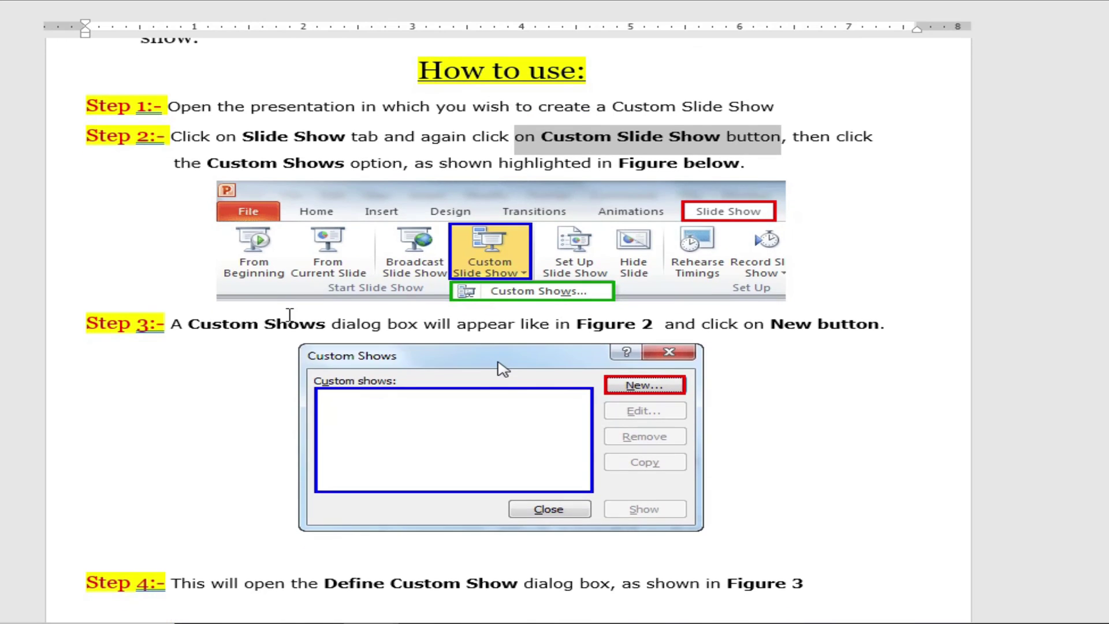
left_click_drag(173, 322, 447, 311)
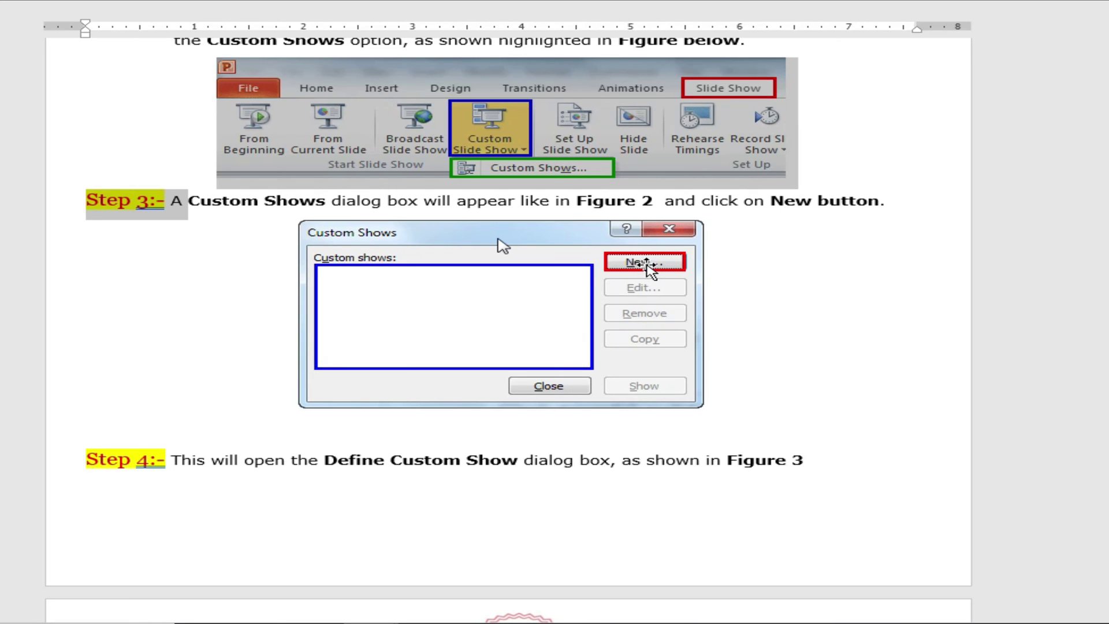
scroll(209, 356, "down", 3)
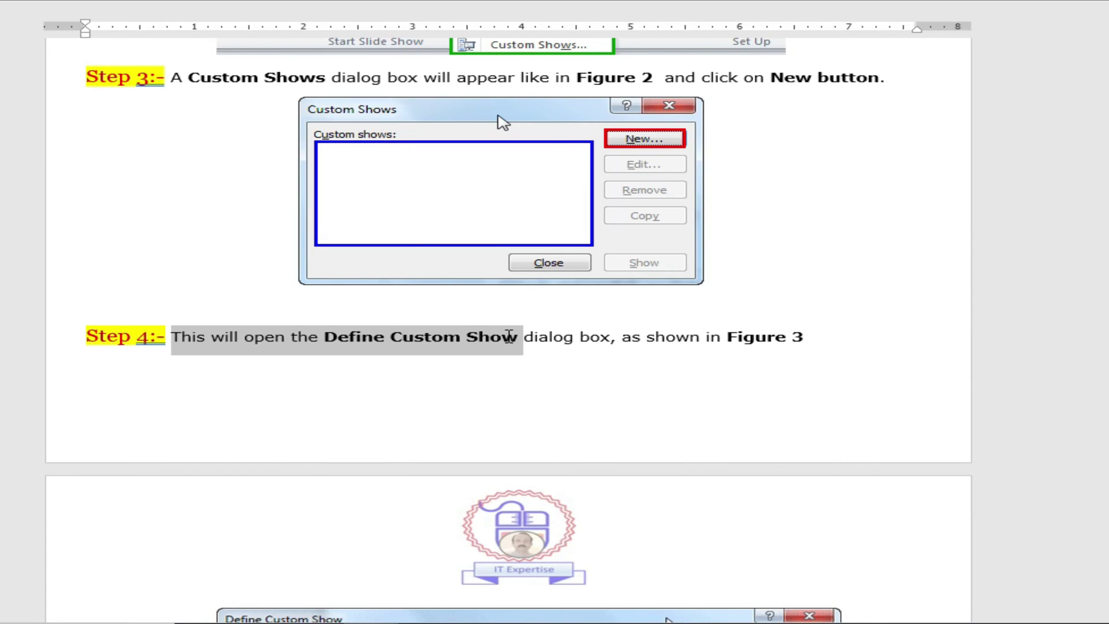
scroll(717, 329, "down", 5)
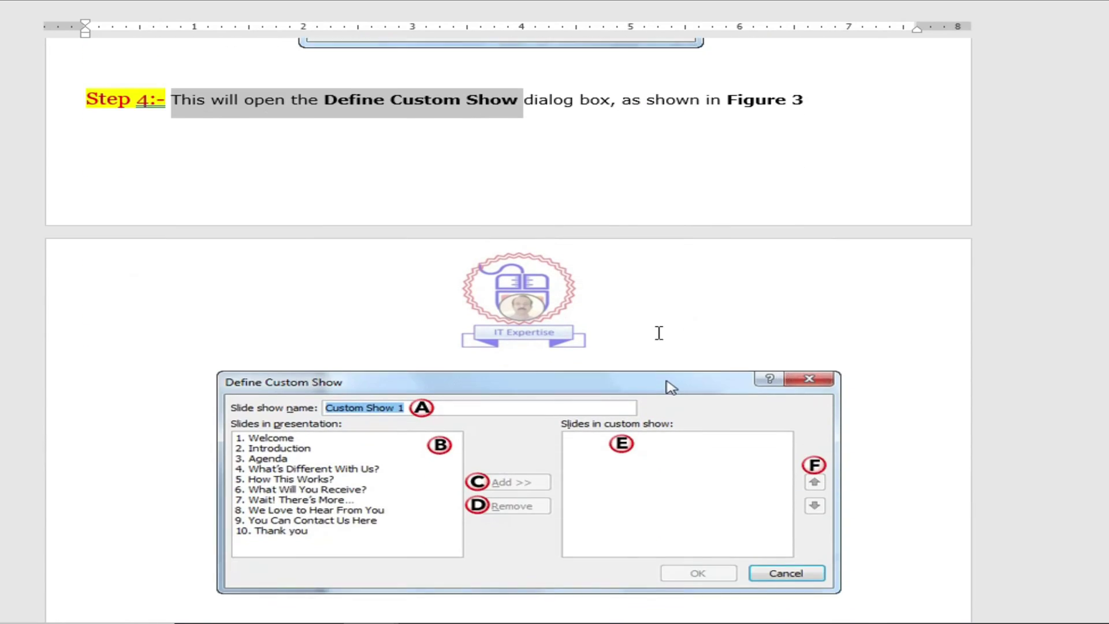
scroll(653, 337, "down", 3)
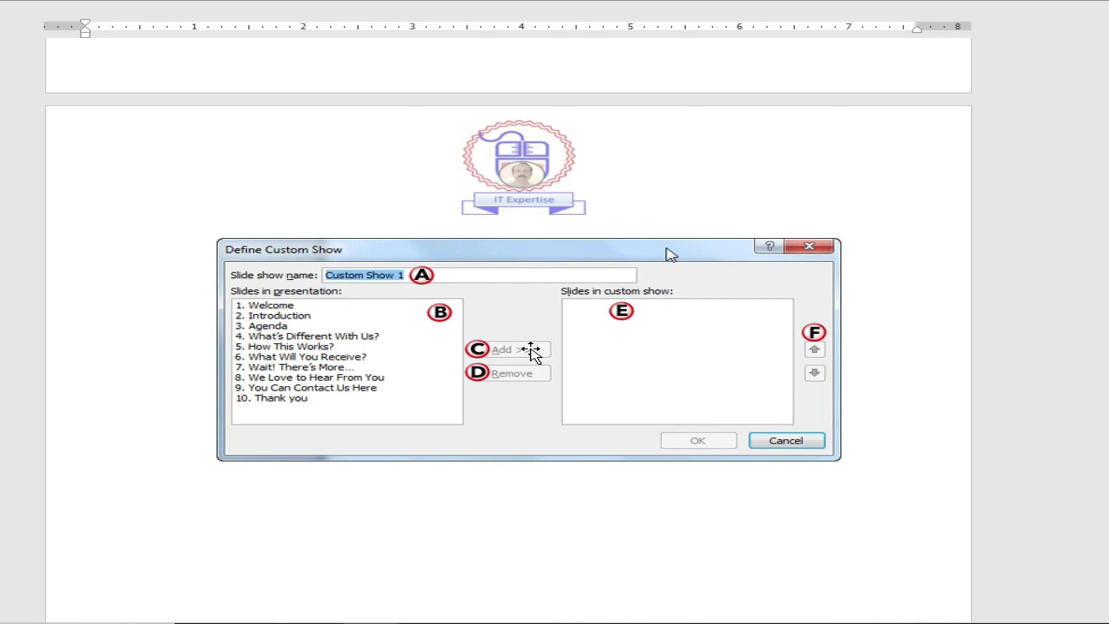
scroll(662, 426, "up", 3)
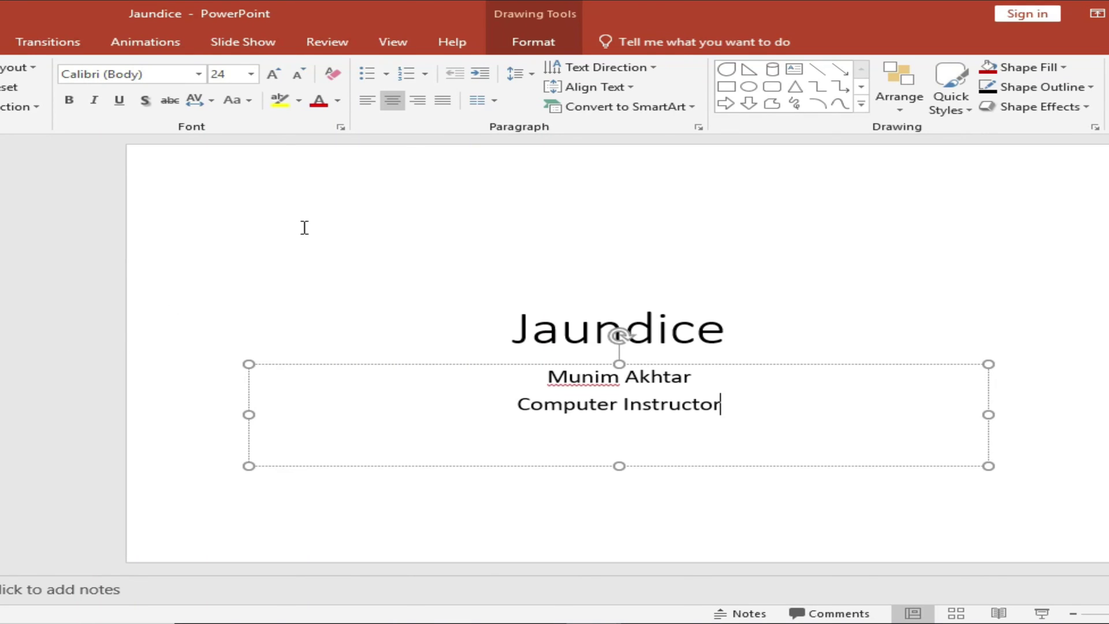
Select the Jaundice title text on the title slide
double_click(739, 297)
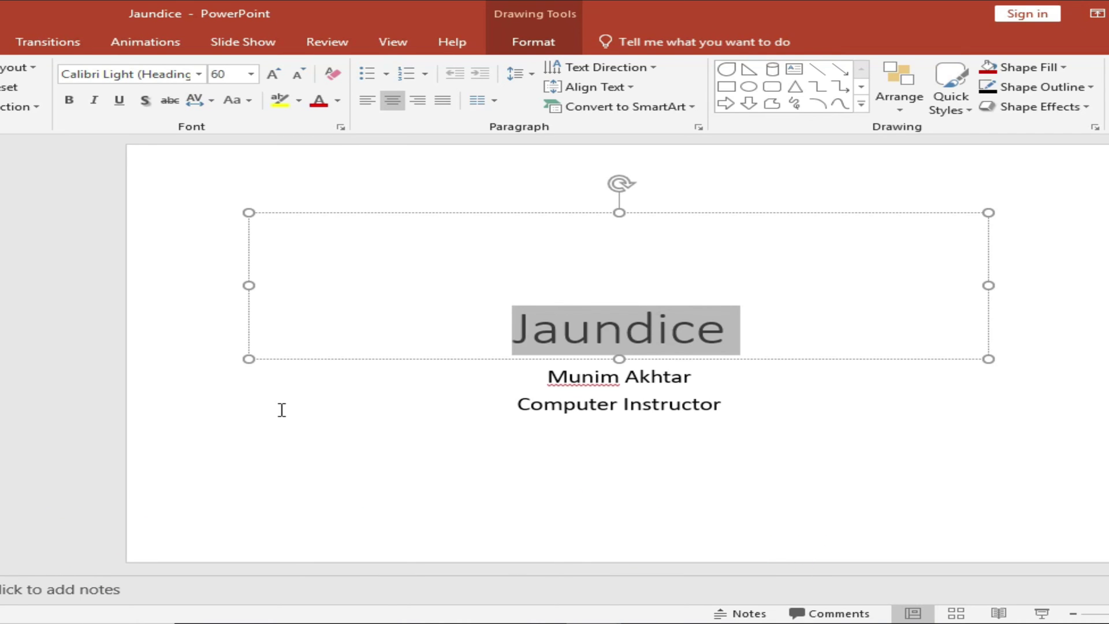
Open the Custom Shows dialog from Slide Show > Custom Slide Show and reposition it
left_click(250, 45)
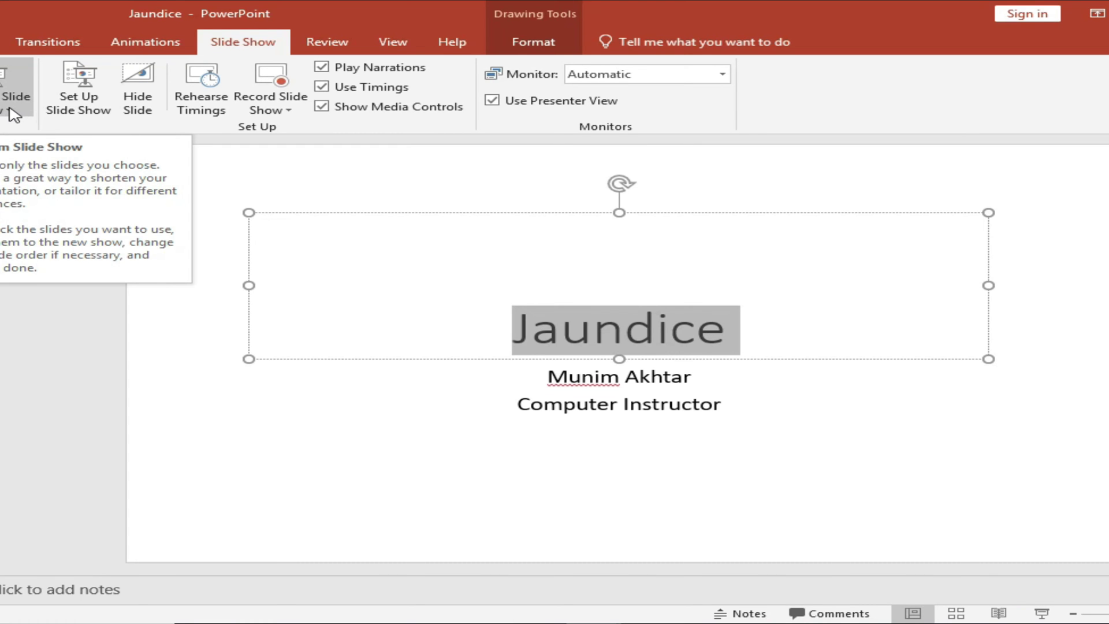
left_click(13, 115)
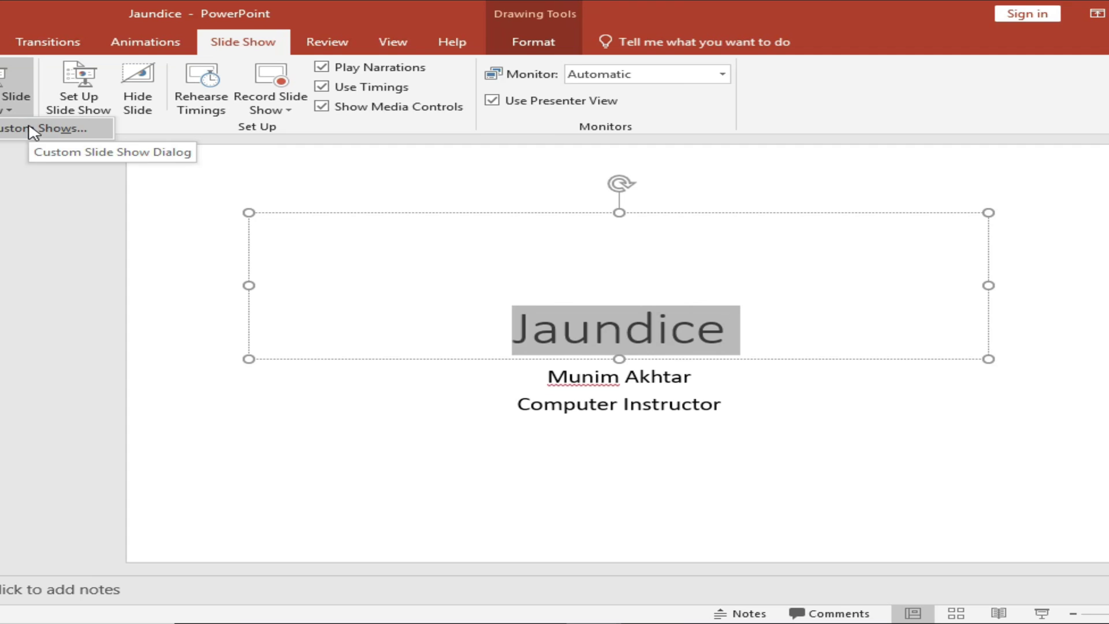
left_click(32, 130)
mouse_move(399, 248)
left_mouse_down()
mouse_move(329, 171)
mouse_move(463, 153)
left_mouse_up()
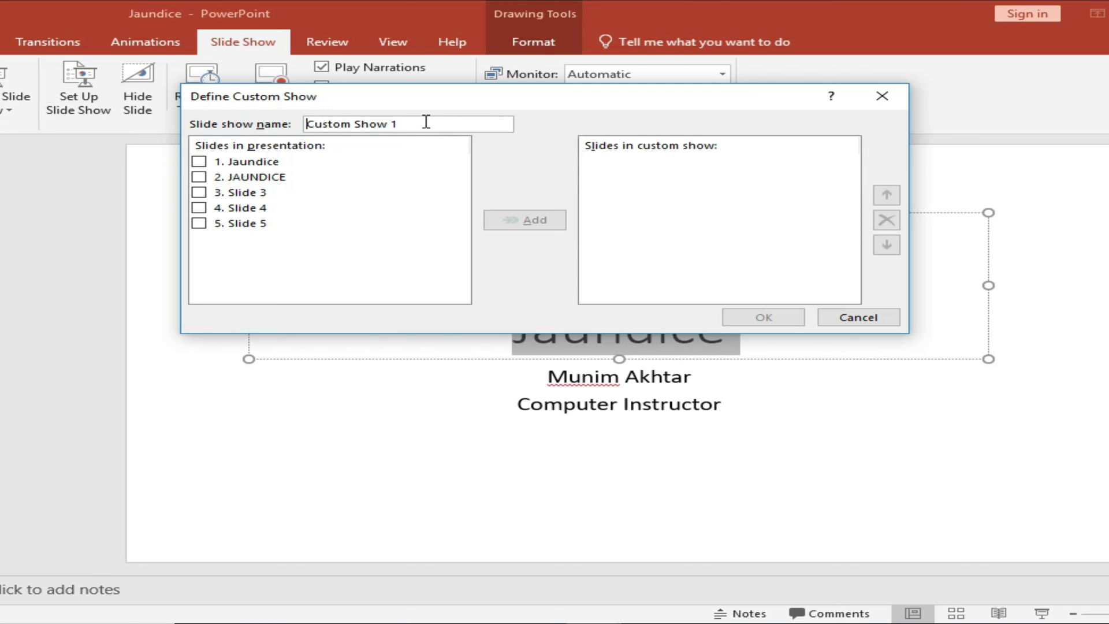
Tick slide 1 Jaundice, slide 3 and slide 5, then add them to Custom Show 1
left_click(200, 161)
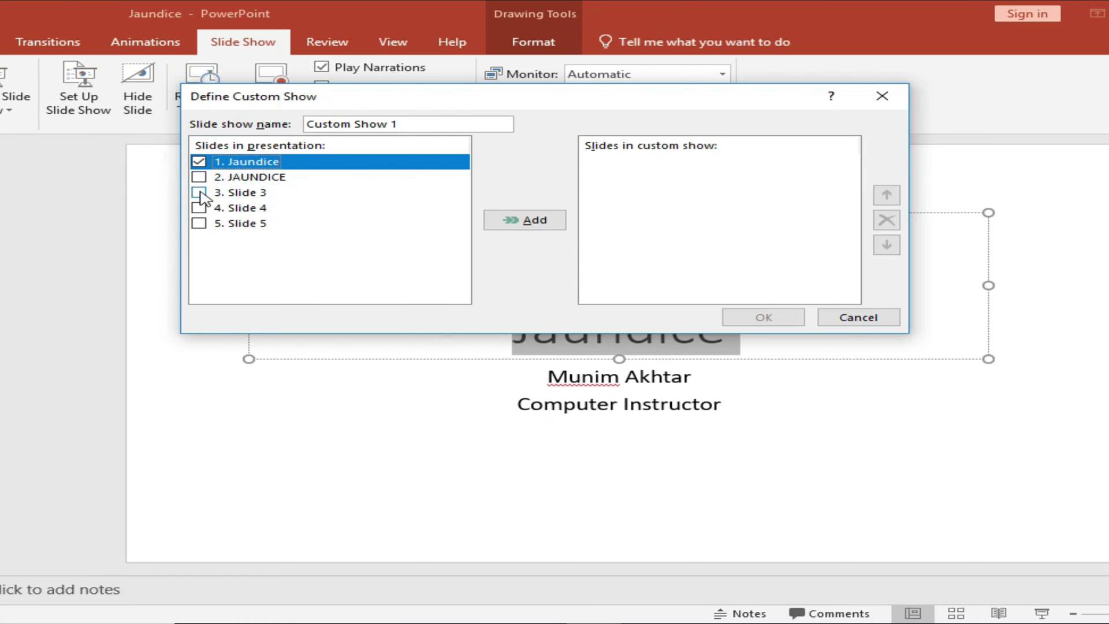
left_click(200, 193)
left_click(199, 224)
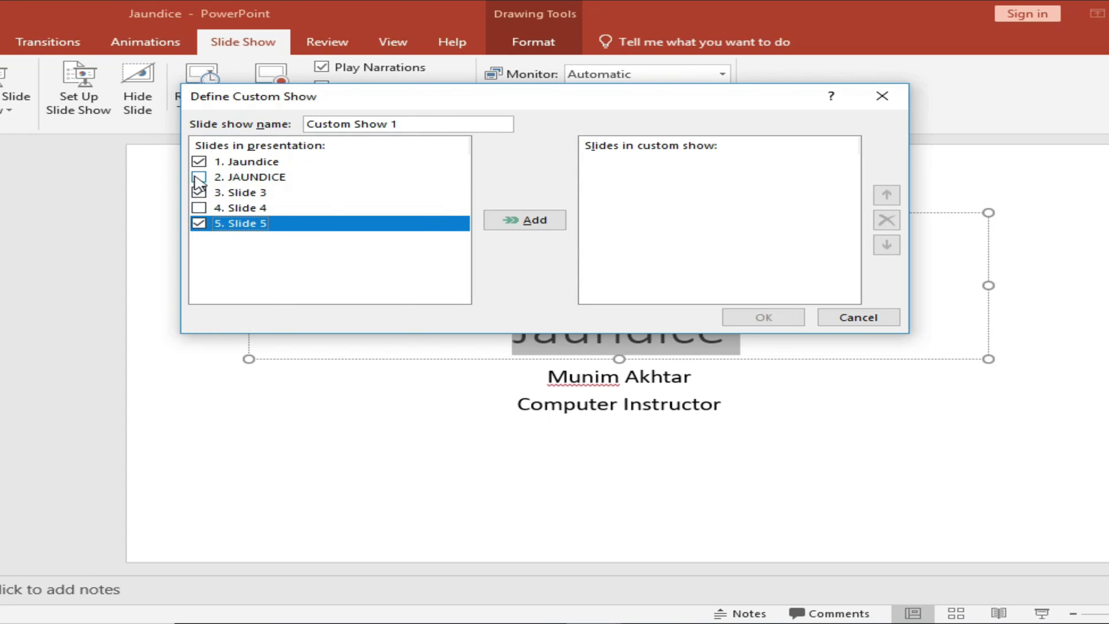
left_click(523, 222)
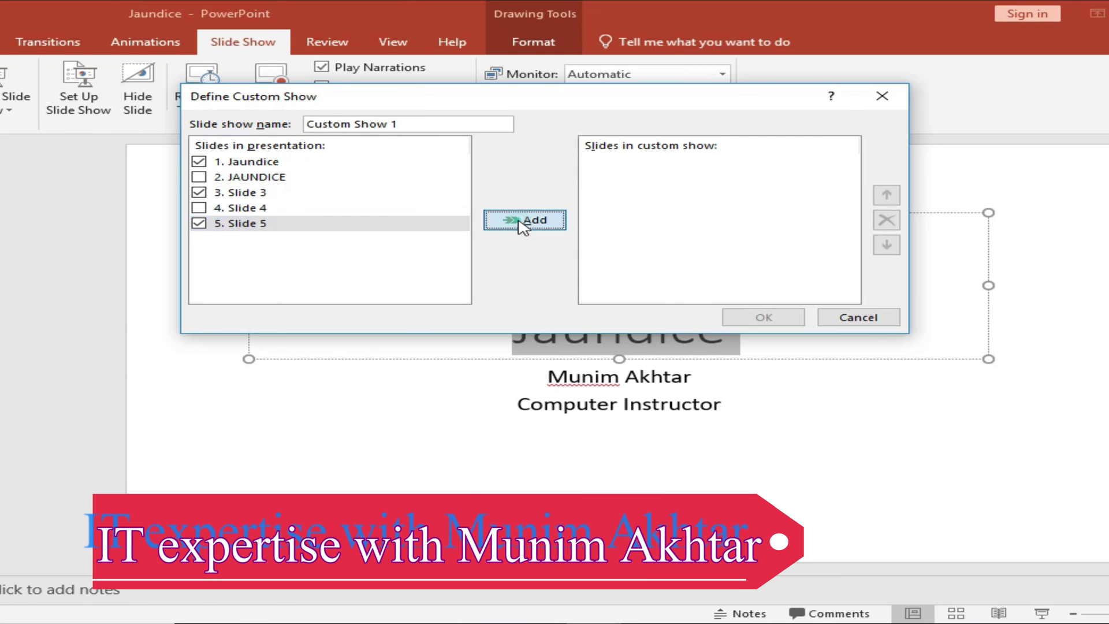
Save Custom Show 1 and play it full screen with Show
left_click(766, 318)
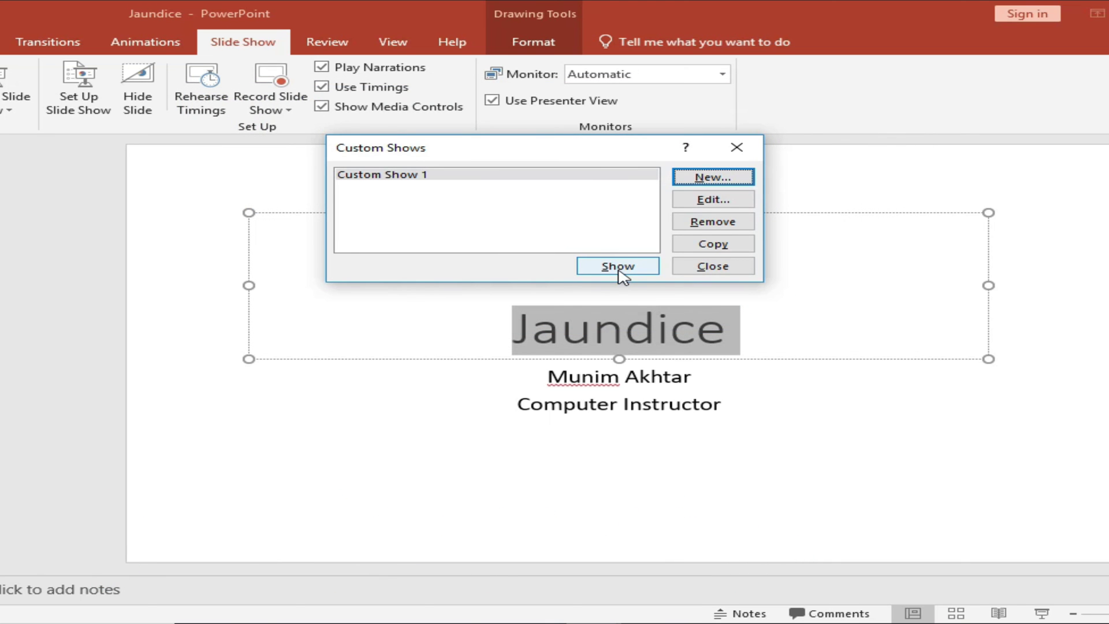
left_click(620, 272)
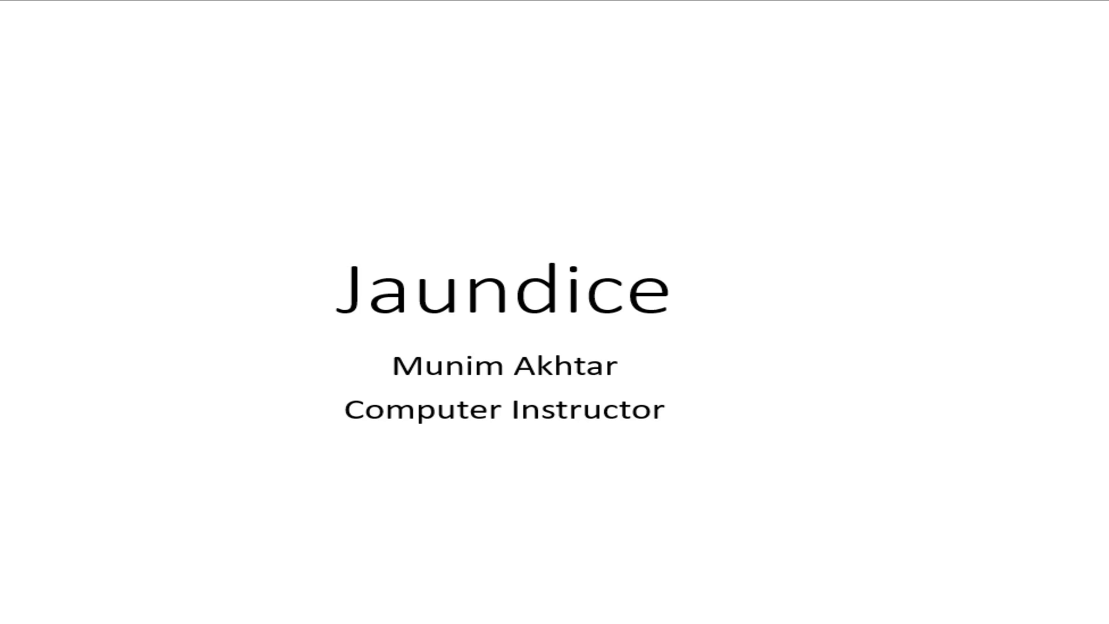
Advance past the jaundiced-eye photo to the bilirubin metabolism diagram slide
left_click(624, 229)
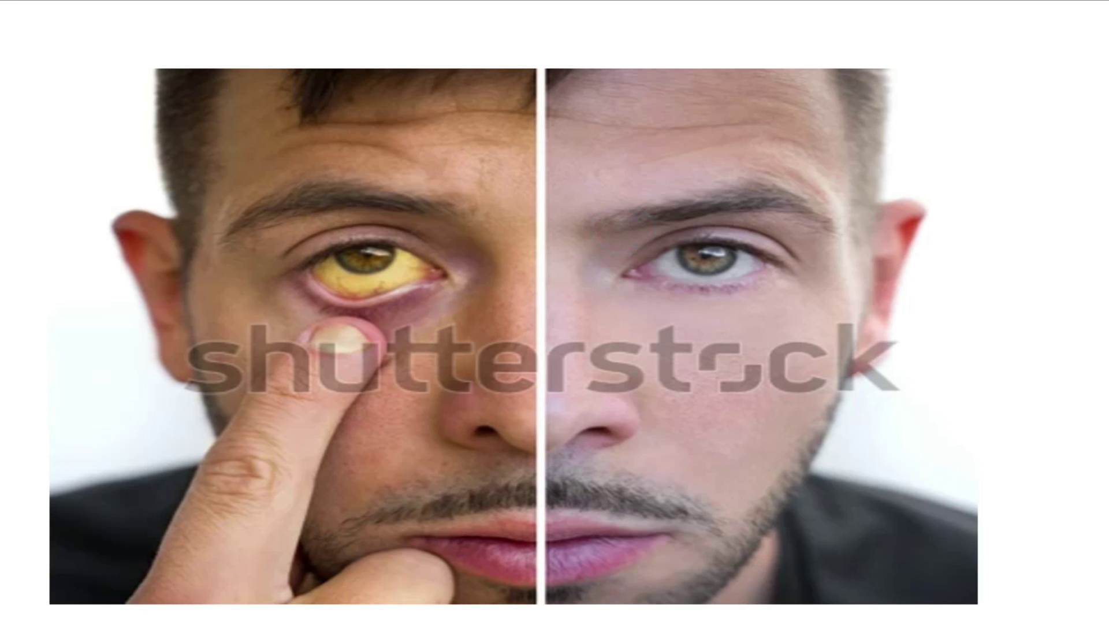
left_click(626, 228)
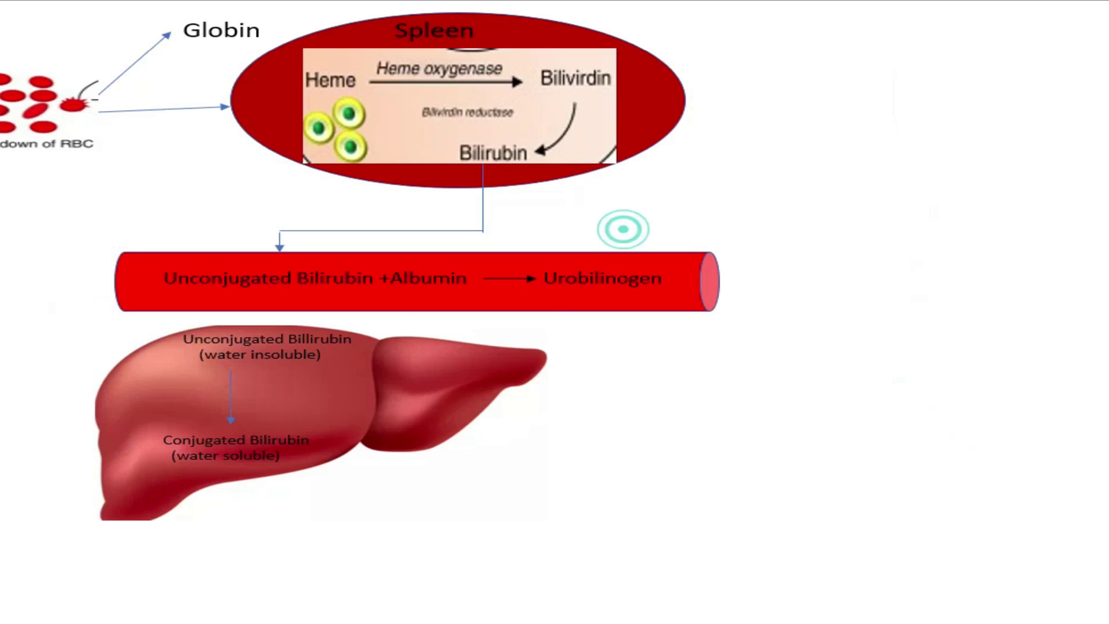